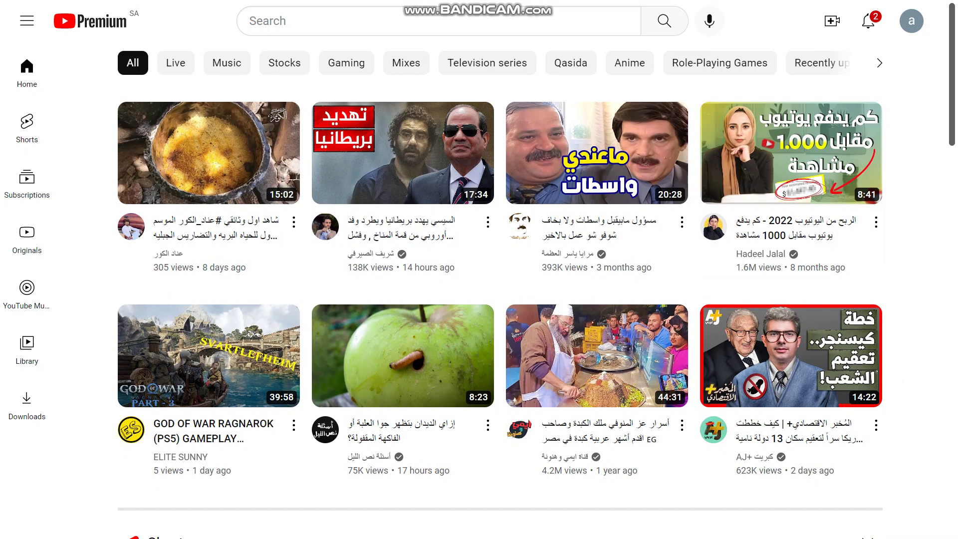
# - Start a new video upload from the Create menu's Upload video option
pyautogui.moveTo(551, 12)
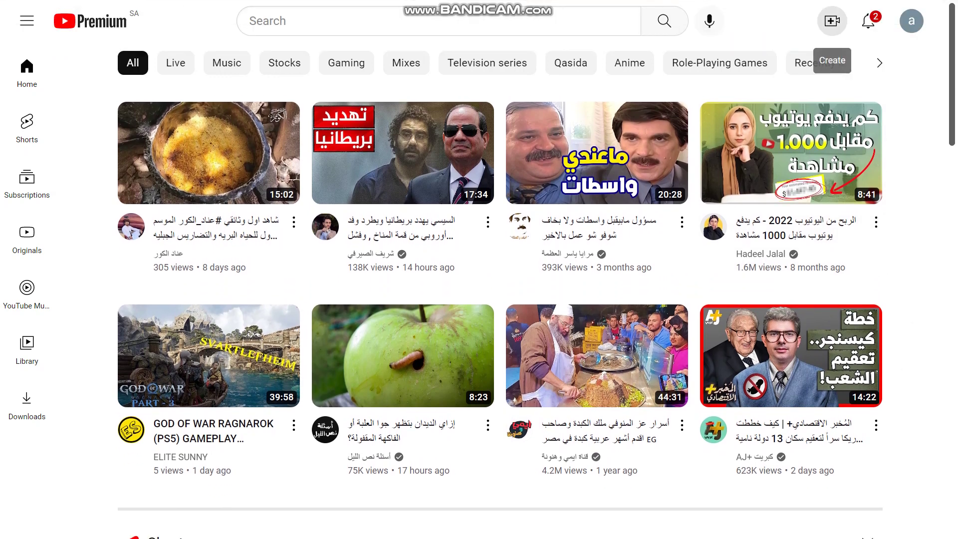
pyautogui.click(832, 21)
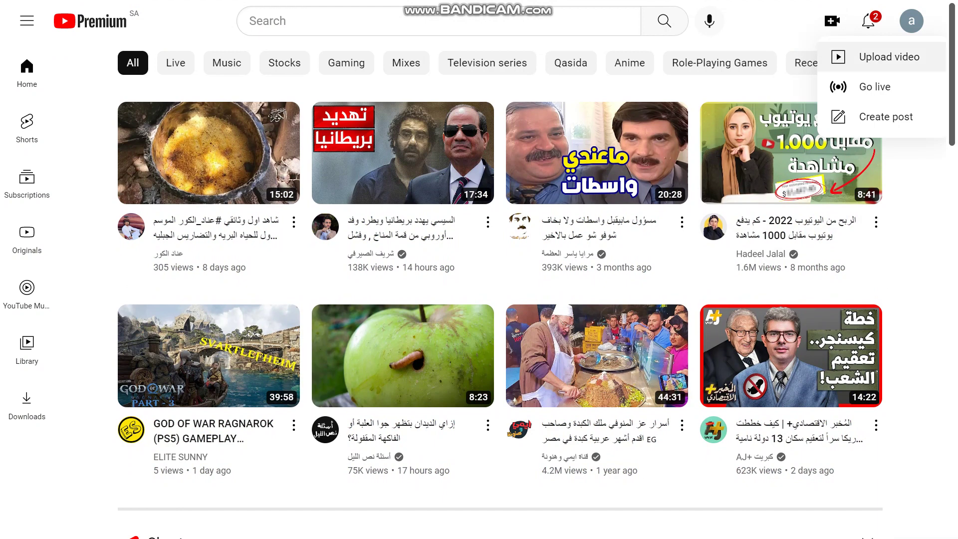
pyautogui.click(883, 57)
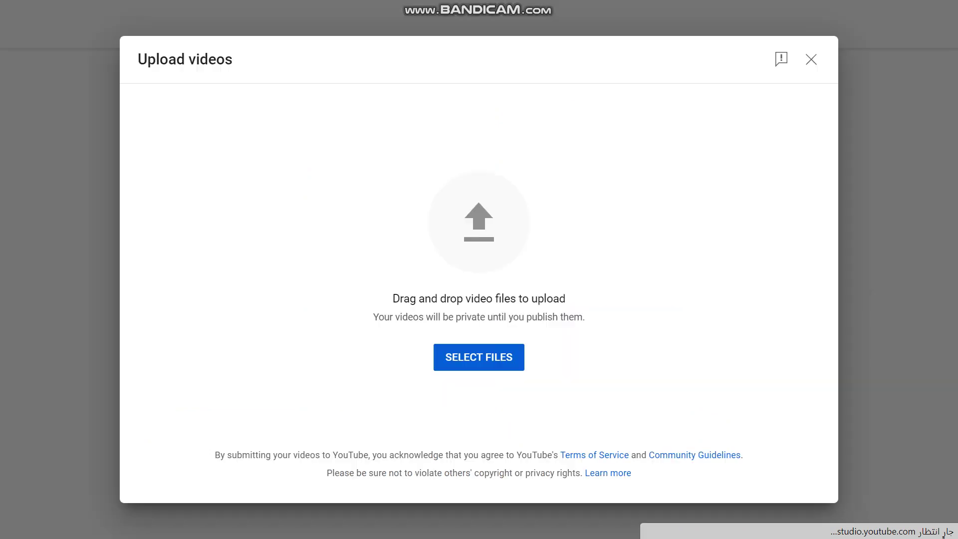
# - Select the tom video on the Desktop as the file to upload
pyautogui.click(496, 357)
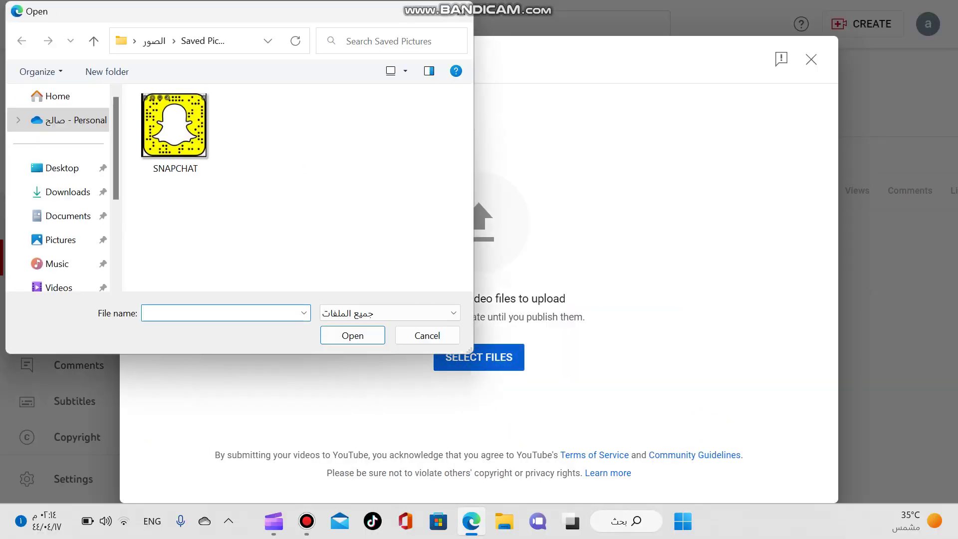
pyautogui.click(62, 168)
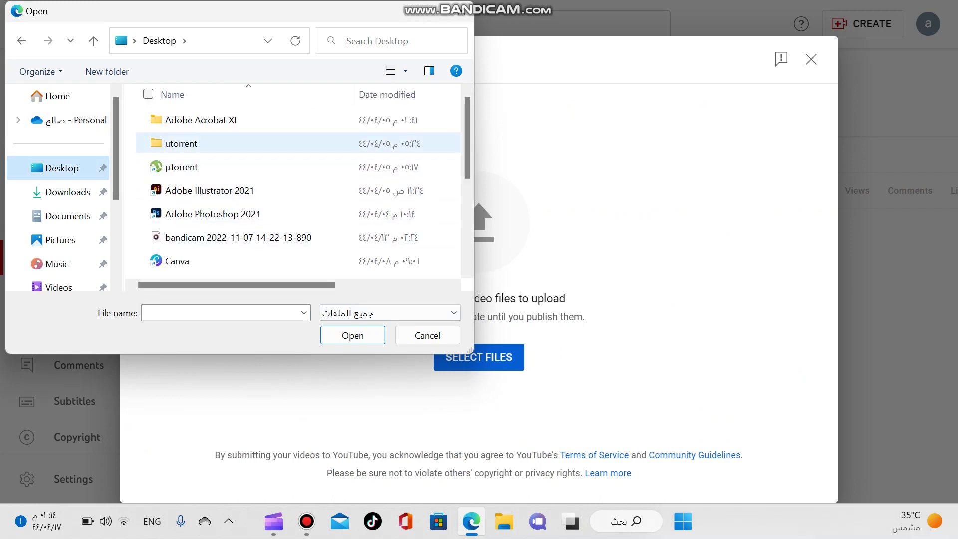
pyautogui.scroll(-5, 300, 190)
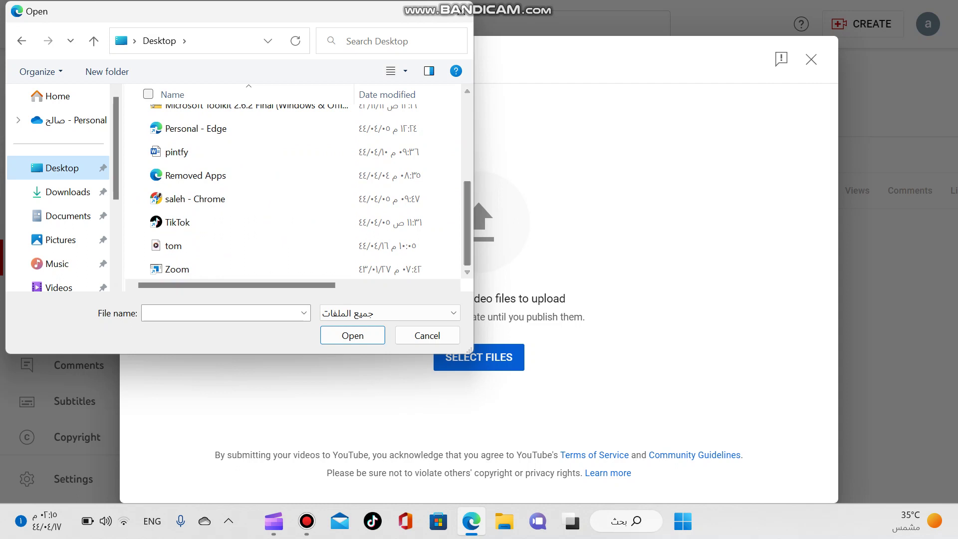
pyautogui.click(174, 245)
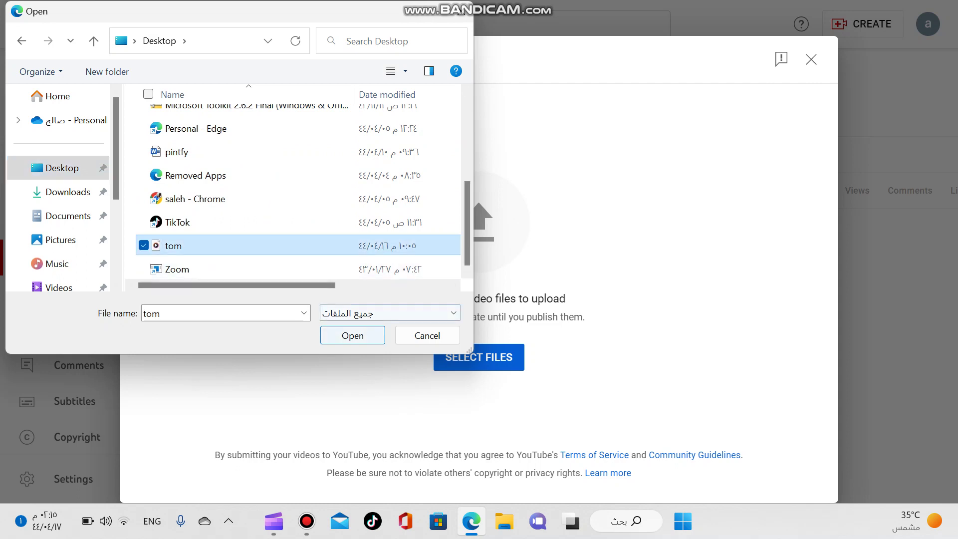
pyautogui.press('Return')
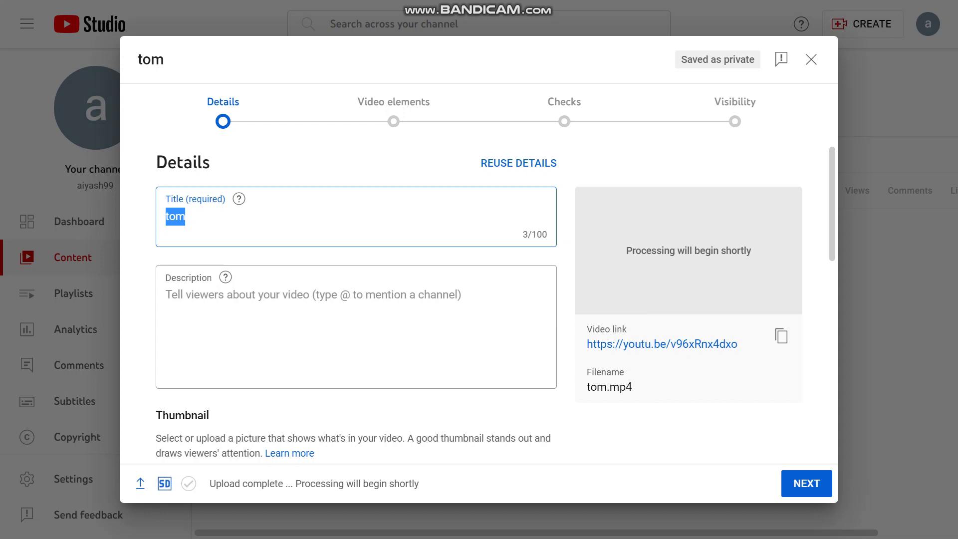
# - Once tom finishes uploading, put the cursor in the Title field
pyautogui.click(185, 216)
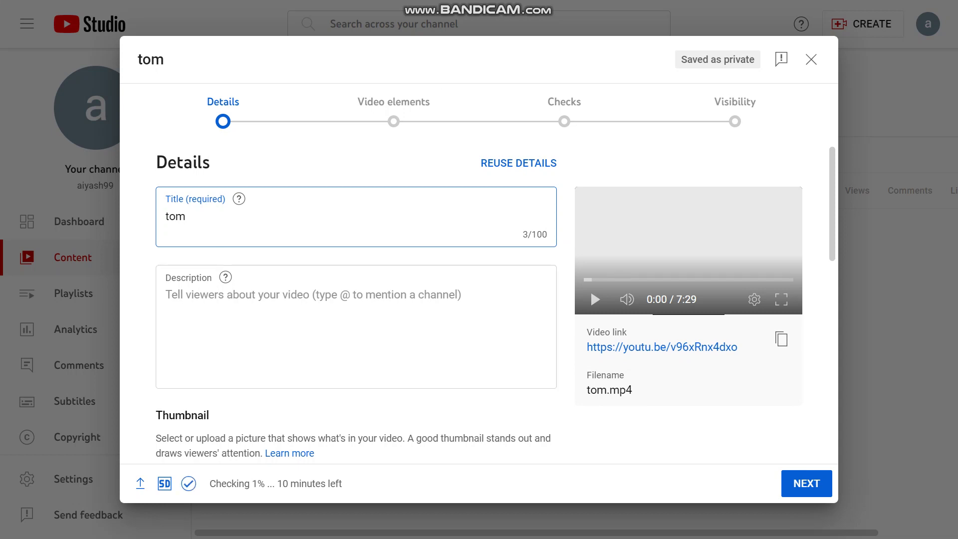
# - Replace the title 'tom' with 'funny cartoons'
pyautogui.press('BackSpace')
pyautogui.press('BackSpace')
pyautogui.press('BackSpace')
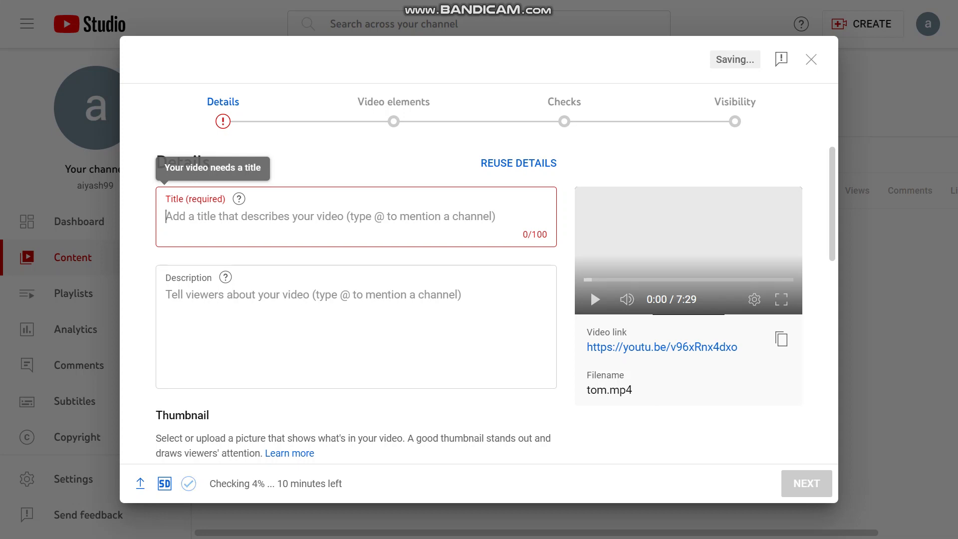
pyautogui.write('funn')
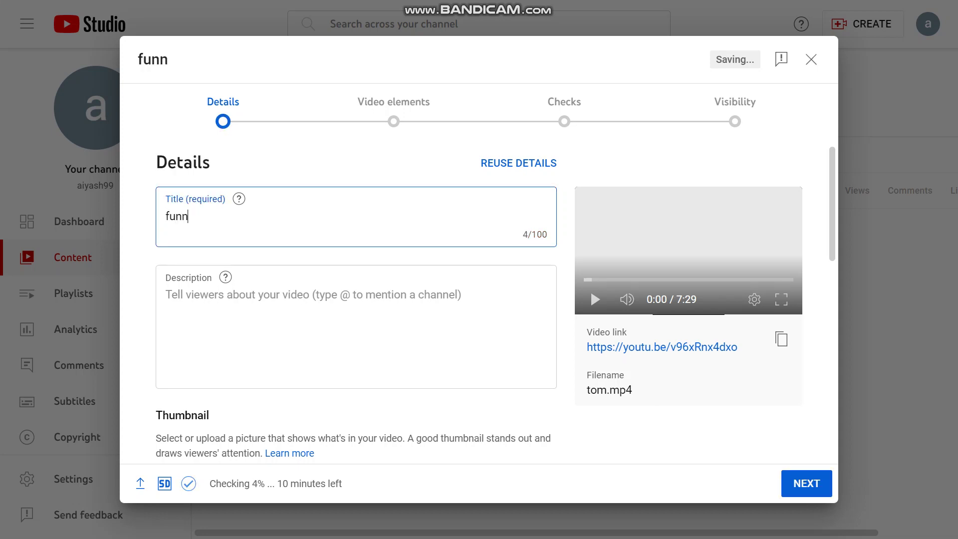
pyautogui.write('y cartoo')
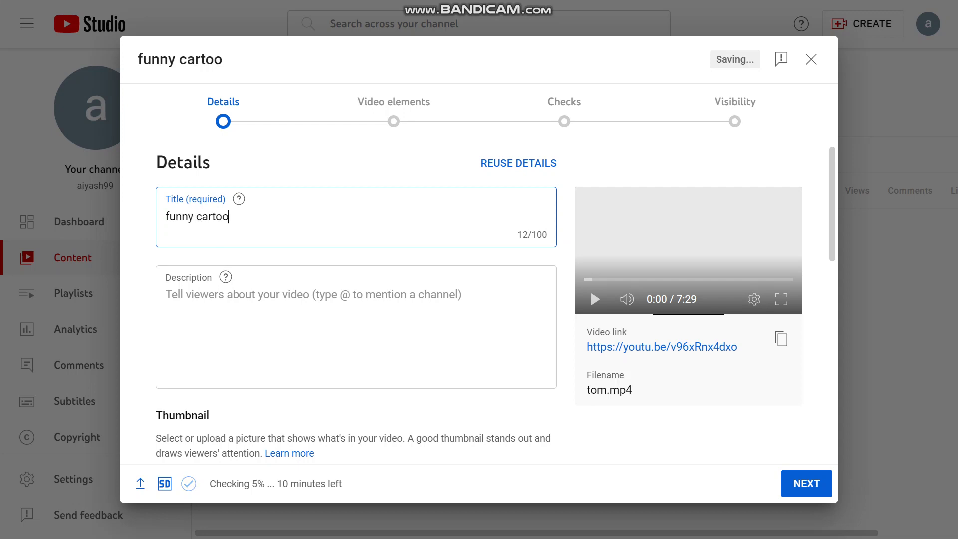
pyautogui.write('ns')
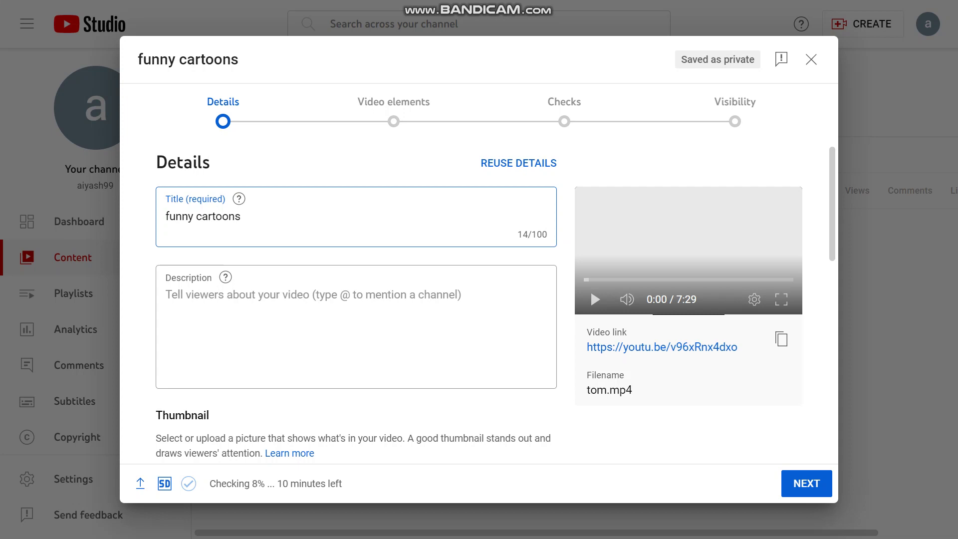
pyautogui.click(166, 295)
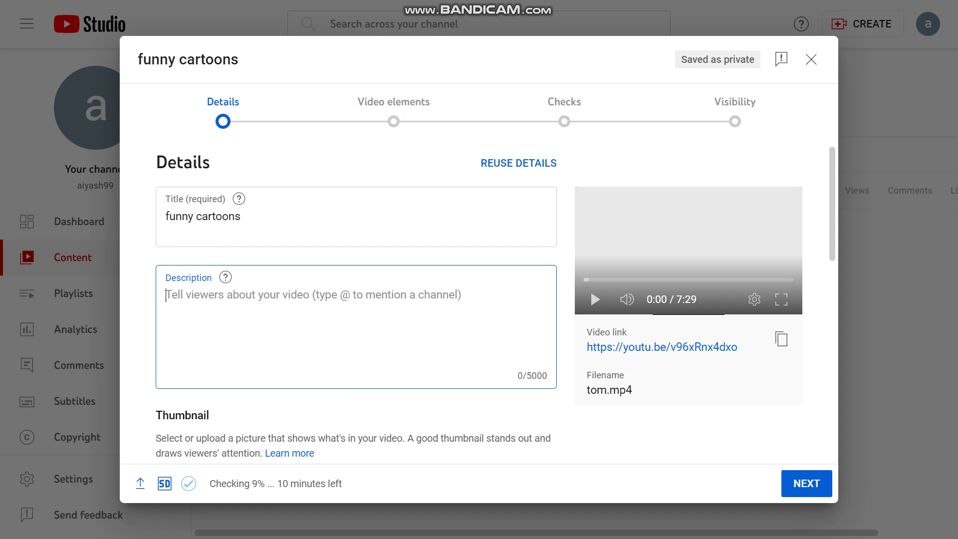
pyautogui.write('@')
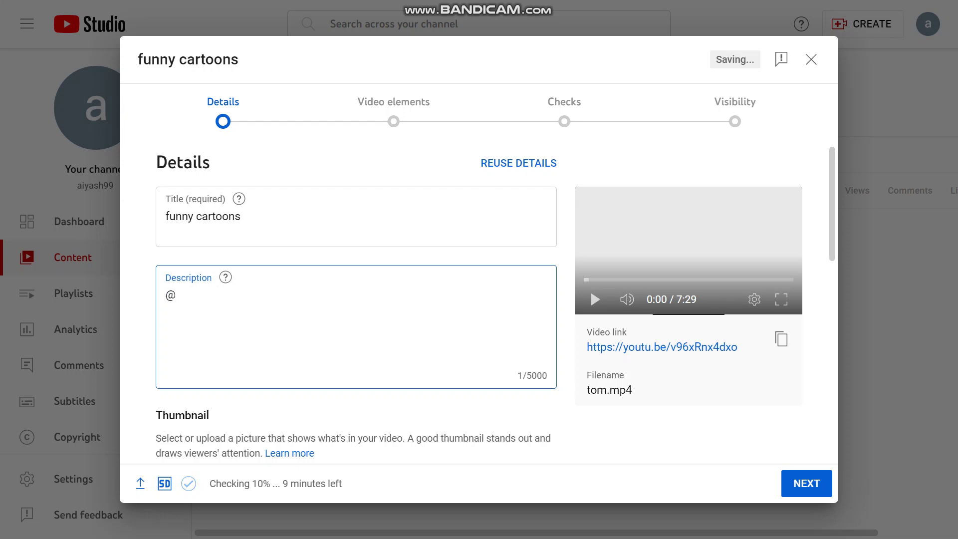
pyautogui.write('you')
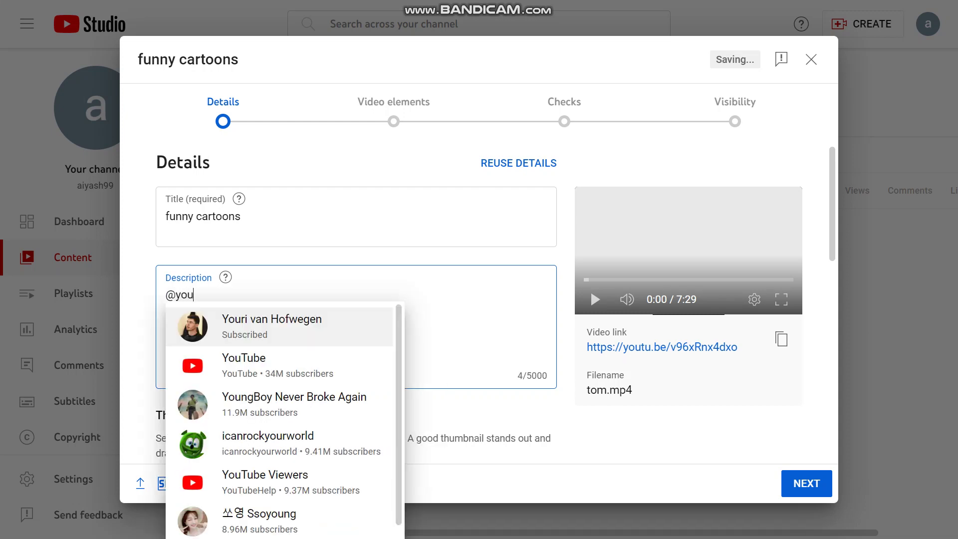
pyautogui.press('Down')
pyautogui.press('Down')
pyautogui.press('Down')
pyautogui.press('Down')
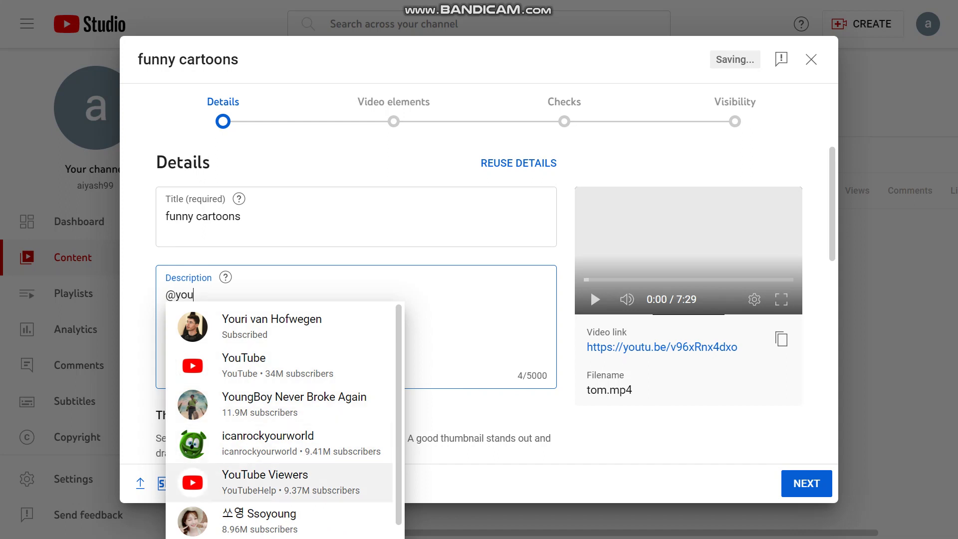
pyautogui.press('Up')
pyautogui.press('Up')
pyautogui.press('Up')
pyautogui.press('Down')
pyautogui.press('Down')
pyautogui.press('Down')
pyautogui.press('Up')
pyautogui.press('Up')
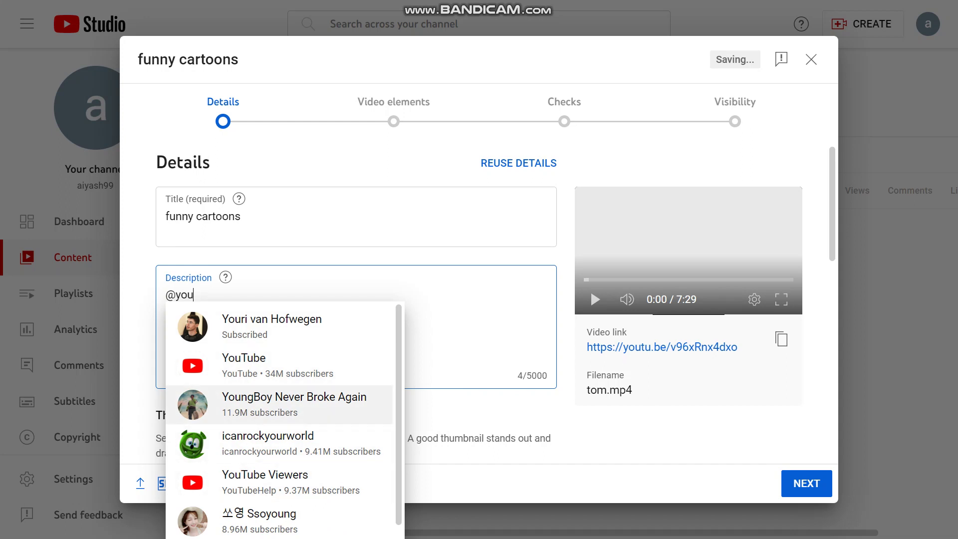
pyautogui.press('Up')
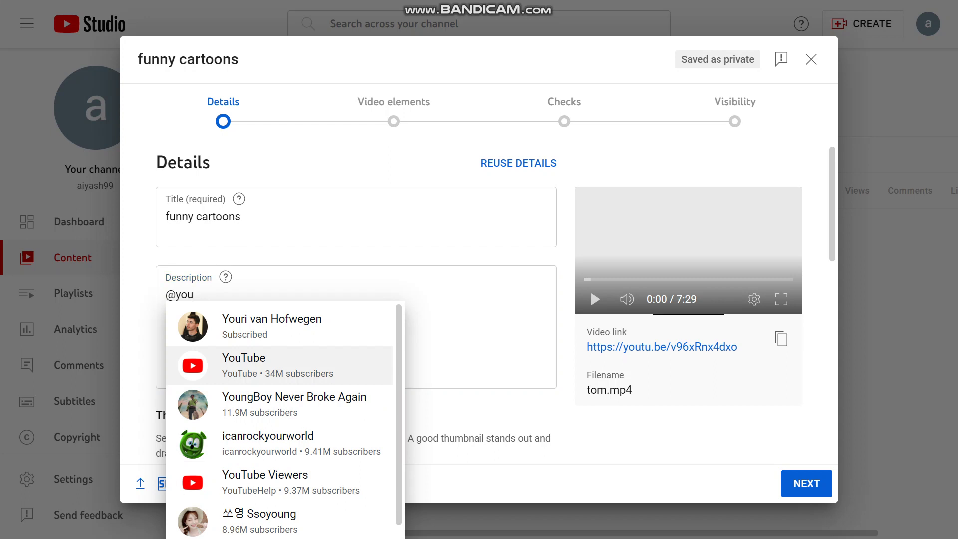
pyautogui.press('Return')
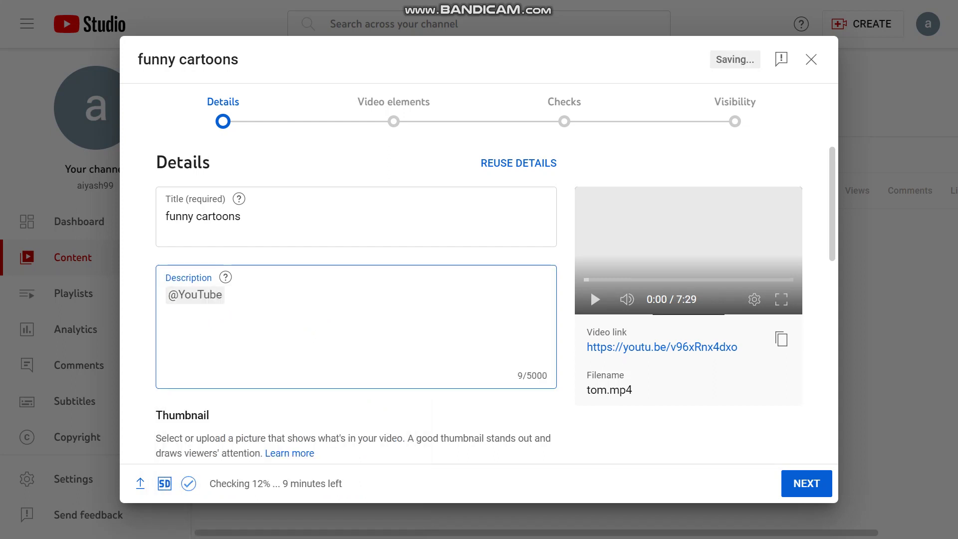
pyautogui.write('@')
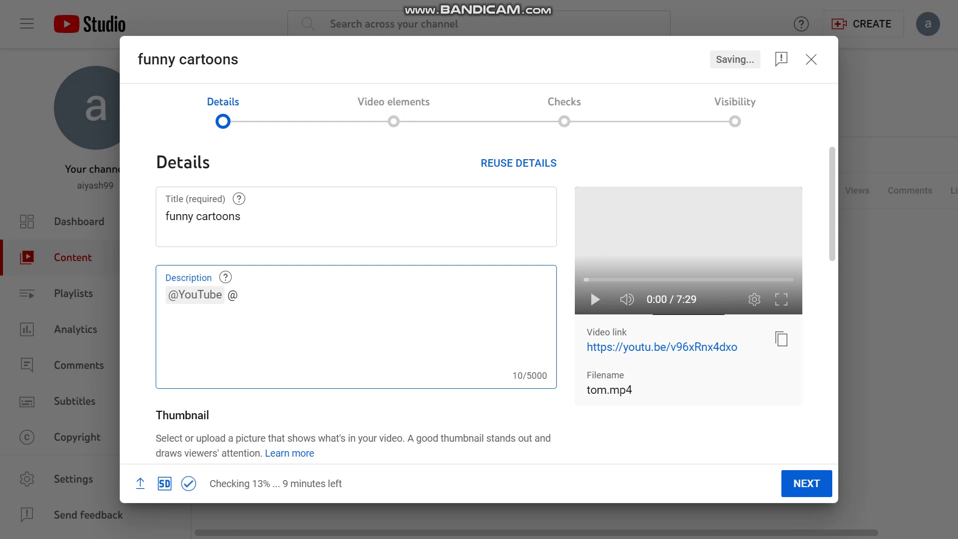
pyautogui.write('funn')
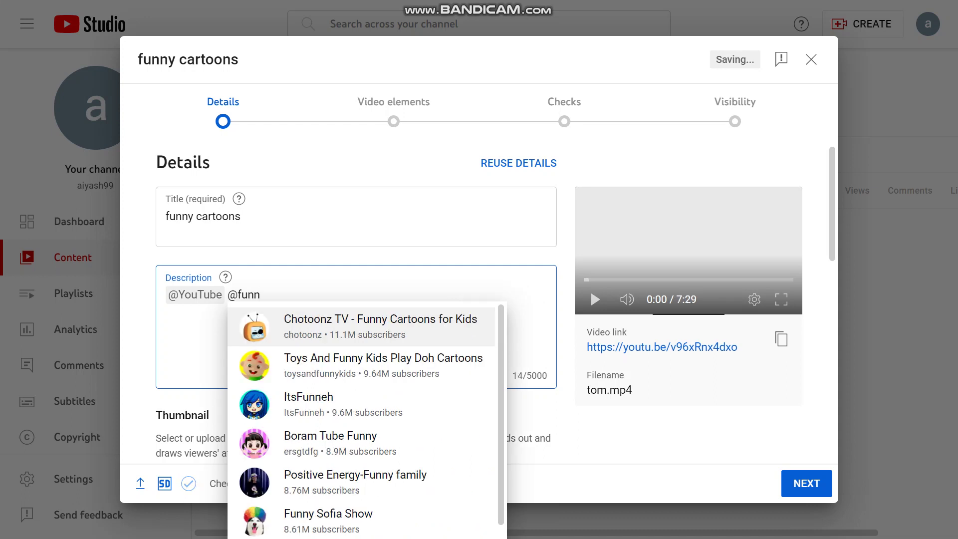
pyautogui.press('Down')
pyautogui.press('Up')
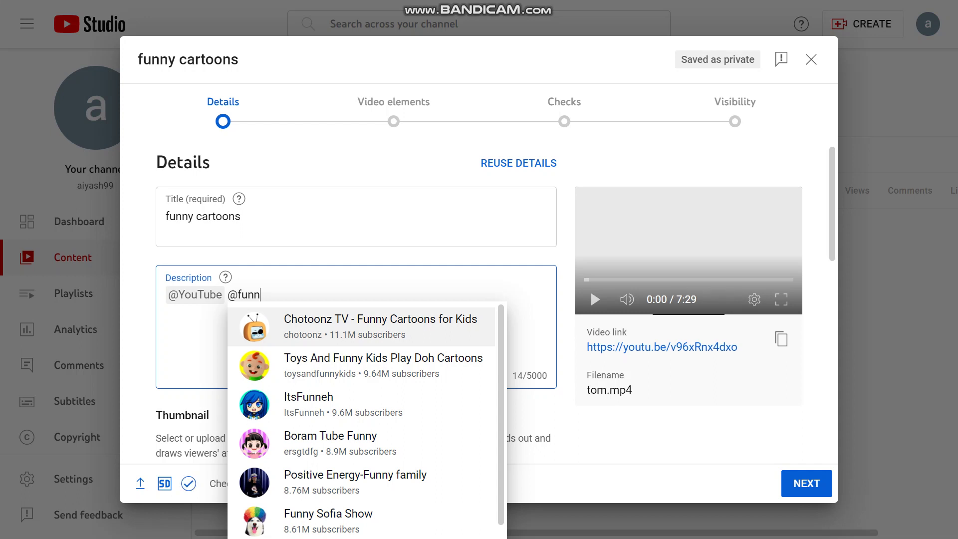
pyautogui.press('Return')
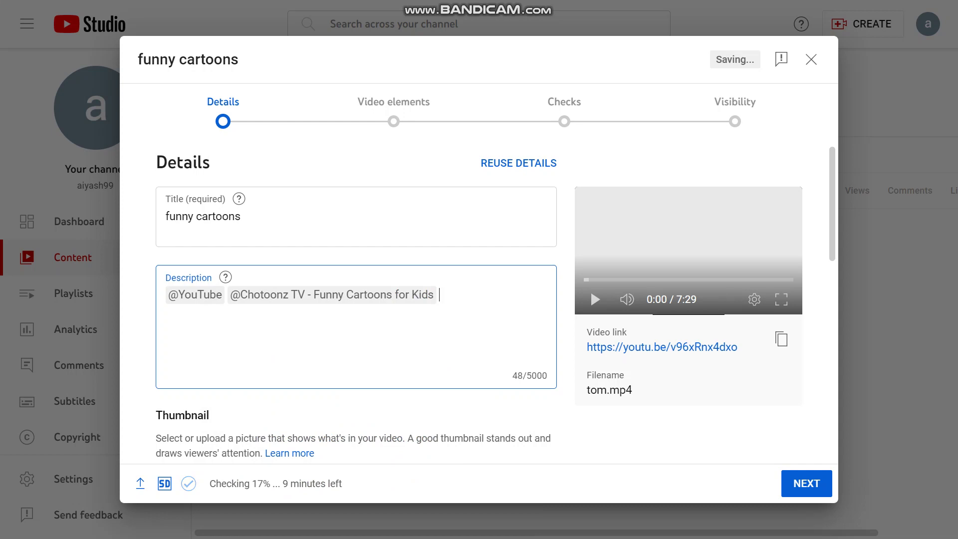
pyautogui.write('@car')
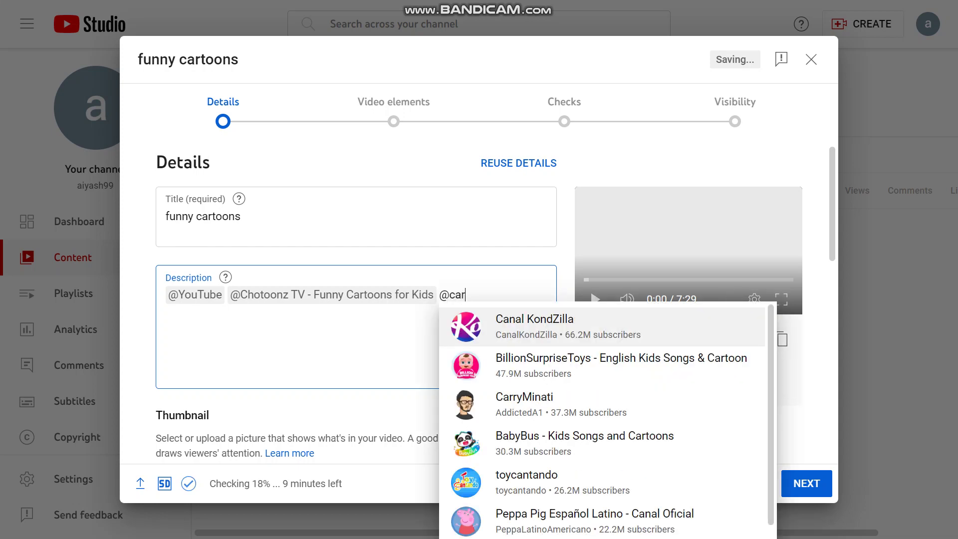
pyautogui.write('t')
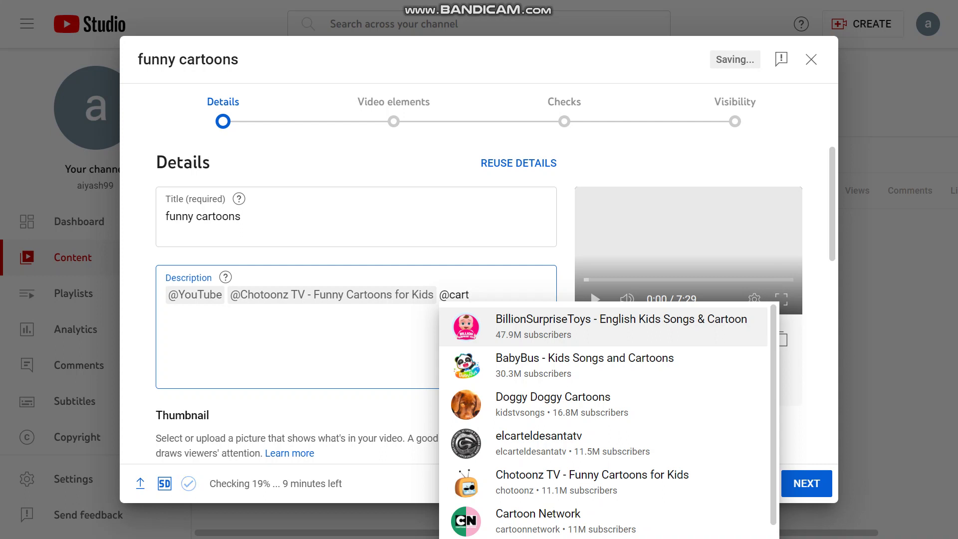
pyautogui.press('Return')
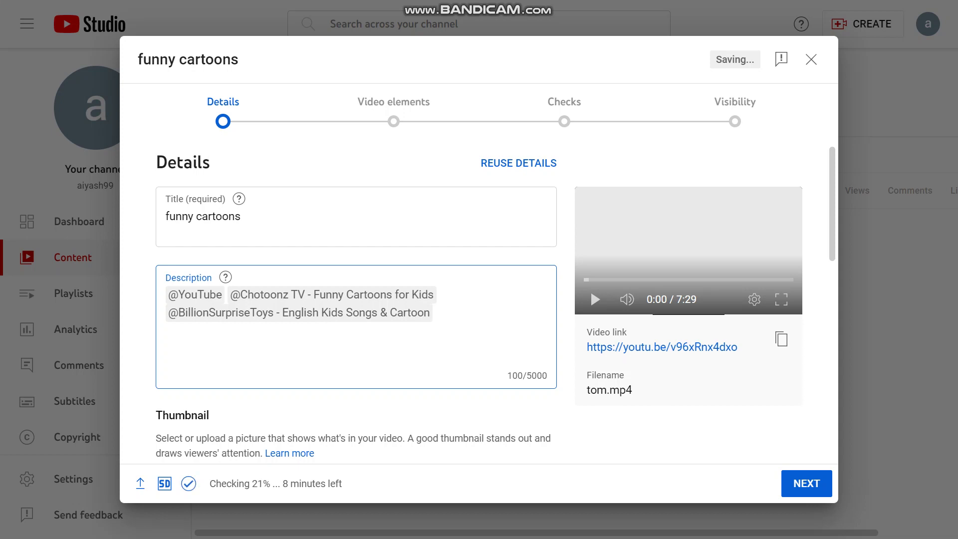
# - Upload SNAPCHAT from Pictures > Saved Pictures as the custom thumbnail
pyautogui.scroll(-3, 357, 304)
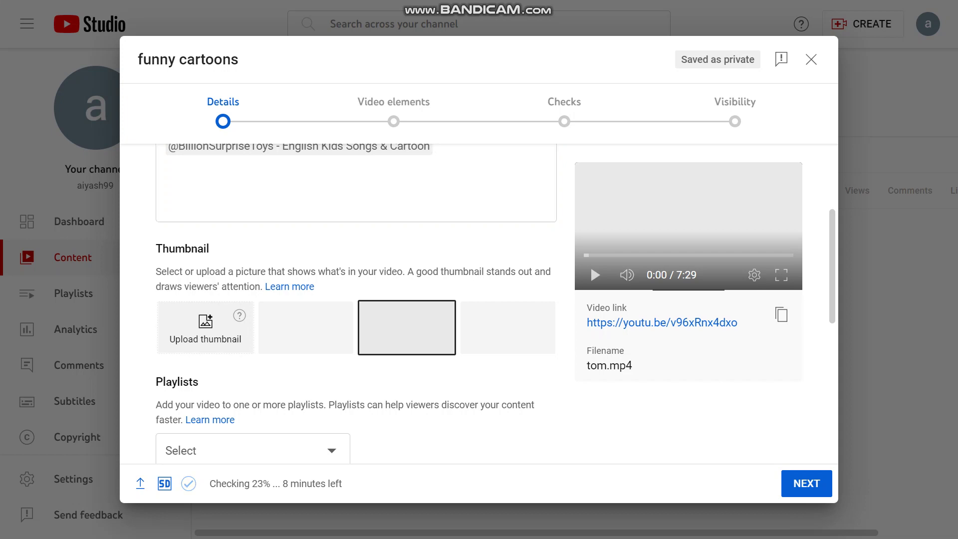
pyautogui.click(205, 327)
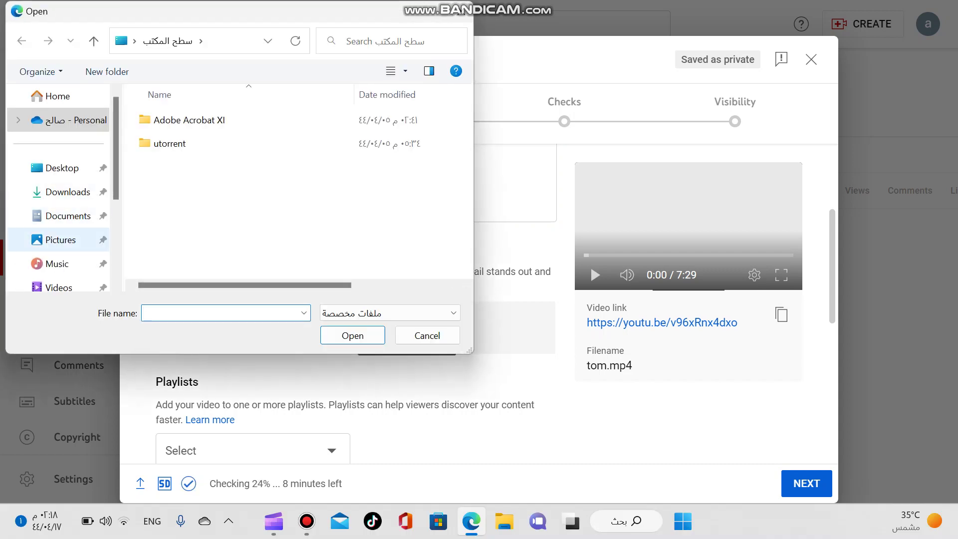
pyautogui.click(60, 240)
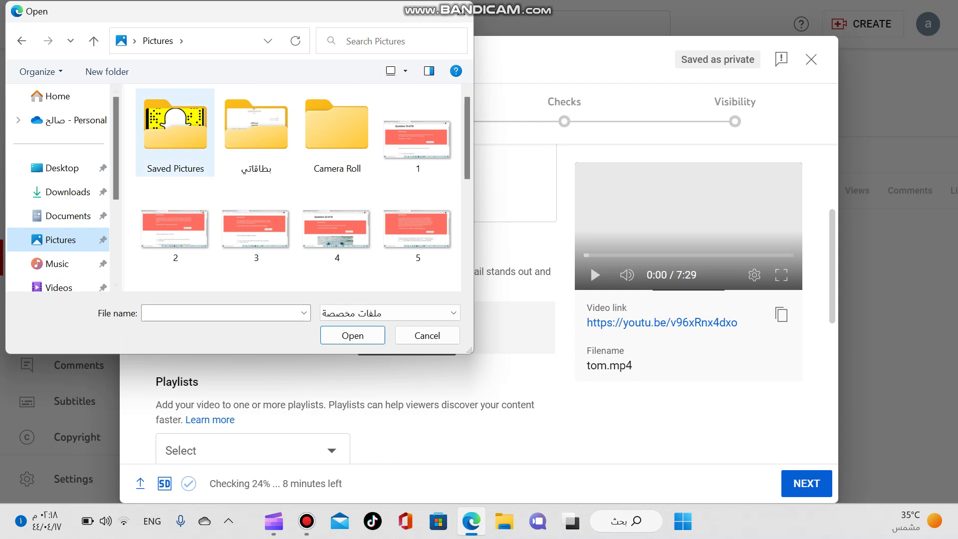
pyautogui.doubleClick(175, 127)
pyautogui.click(175, 127)
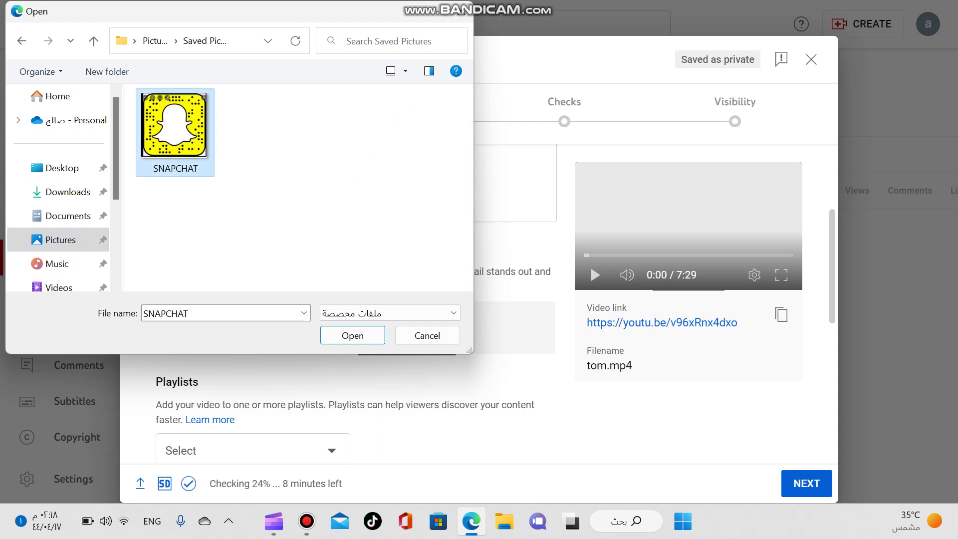
pyautogui.press('Return')
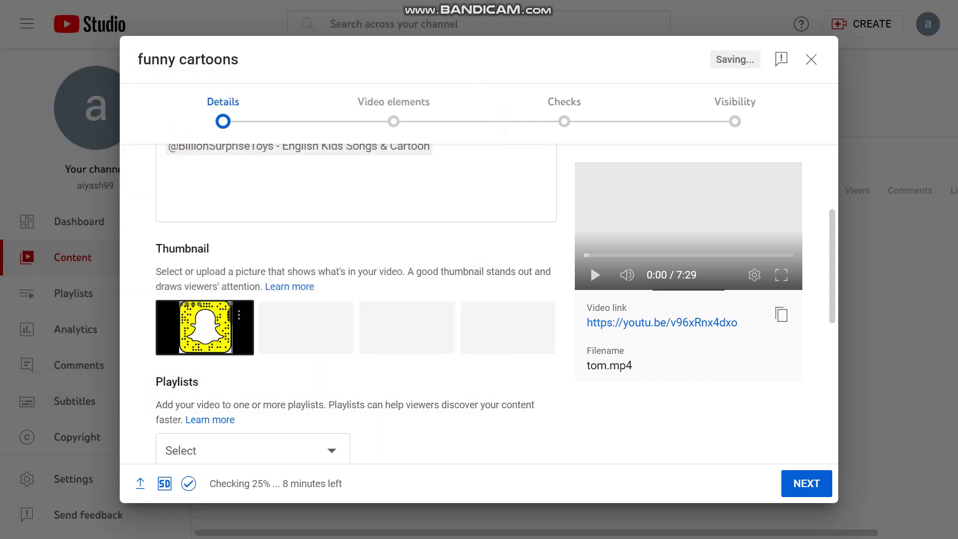
# - Expand Age restriction and set the audience to 'No, it's not made for kids'
pyautogui.scroll(-6, 356, 304)
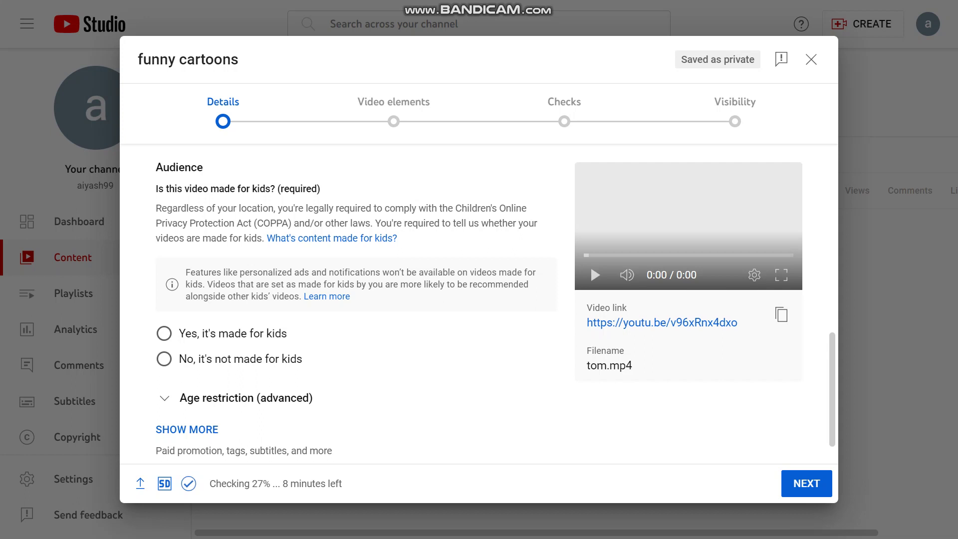
pyautogui.click(165, 398)
pyautogui.click(164, 359)
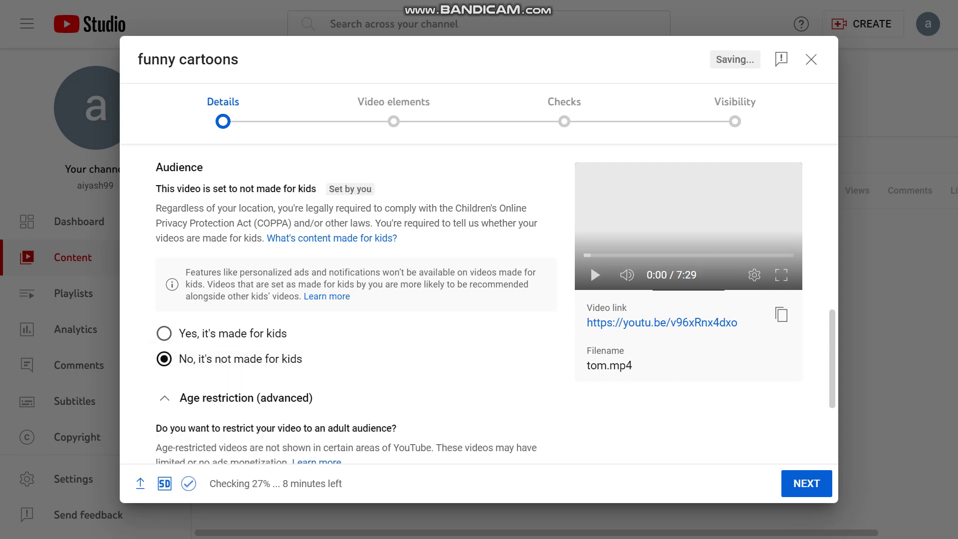
pyautogui.scroll(1, 496, 317)
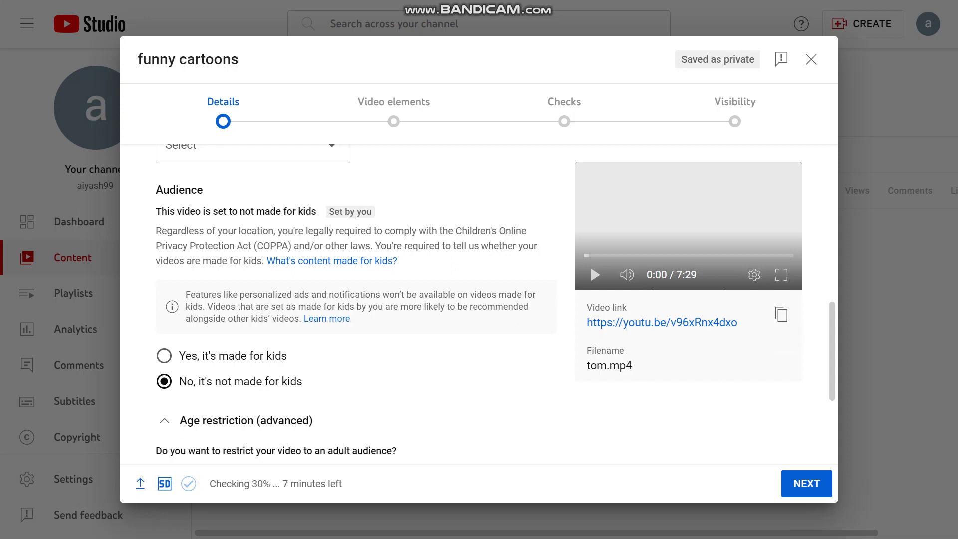
# - Dismiss the stray page menu and continue to the Video elements step
pyautogui.hotkey('shift', 'F10')
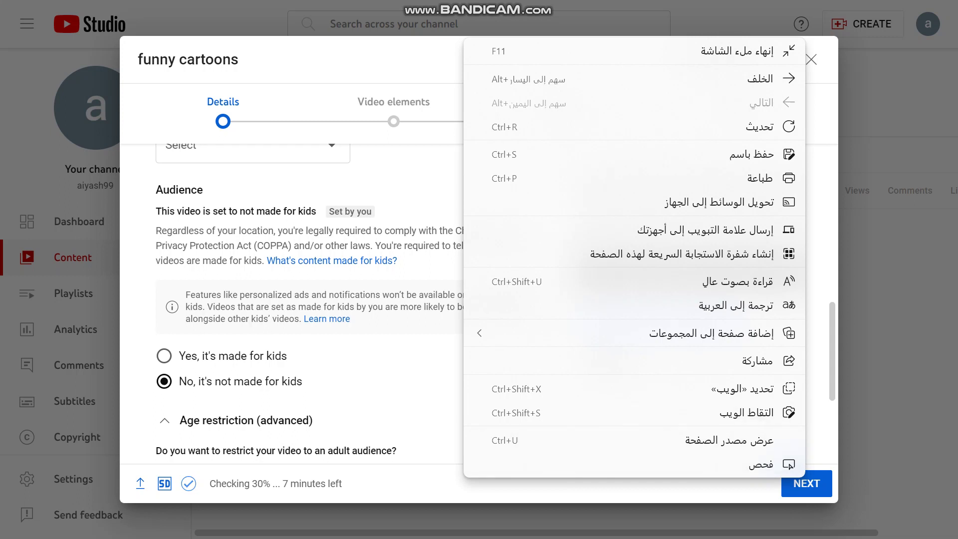
pyautogui.press('Escape')
pyautogui.press('Return')
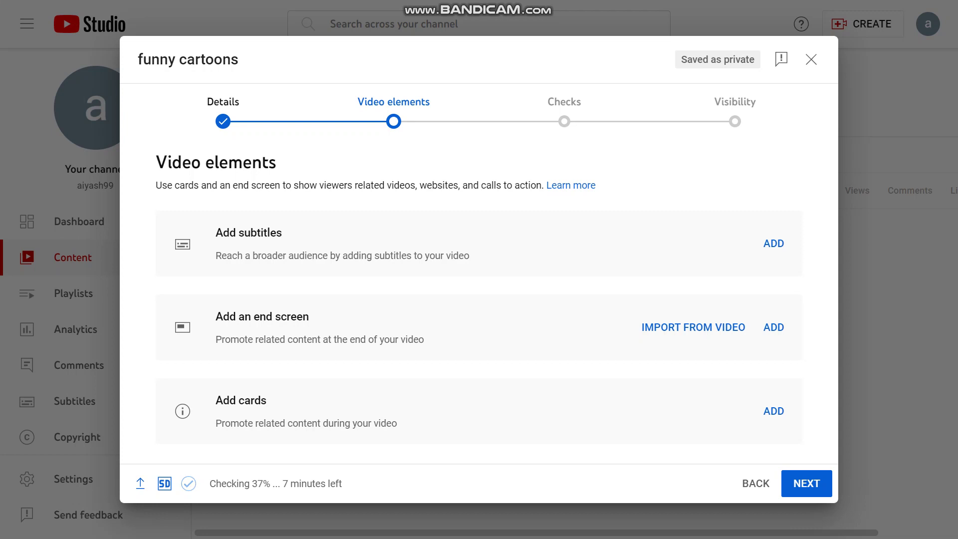
# - Continue from Video elements to the Checks step
pyautogui.click(806, 483)
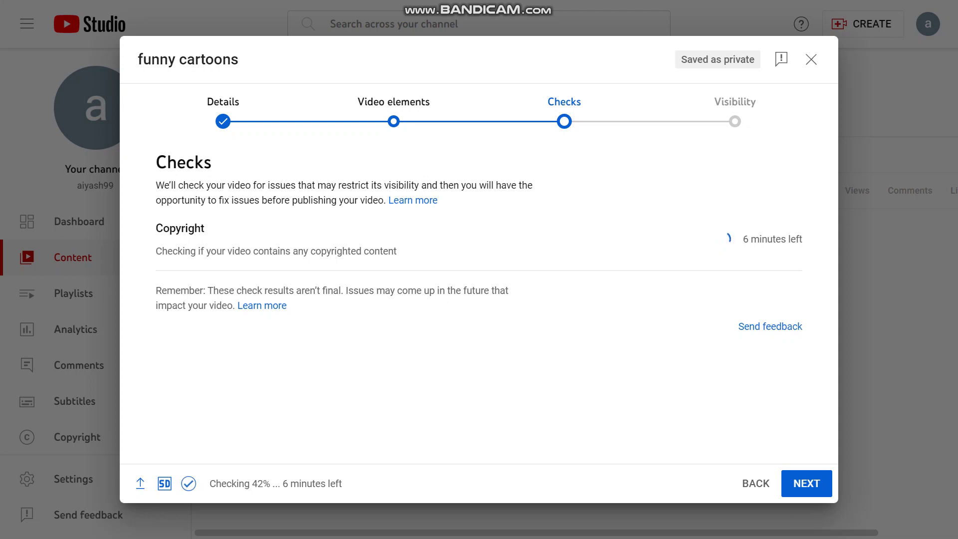
# - Go on to Visibility, keep Public selected, and review the pre-publish notes
pyautogui.click(807, 483)
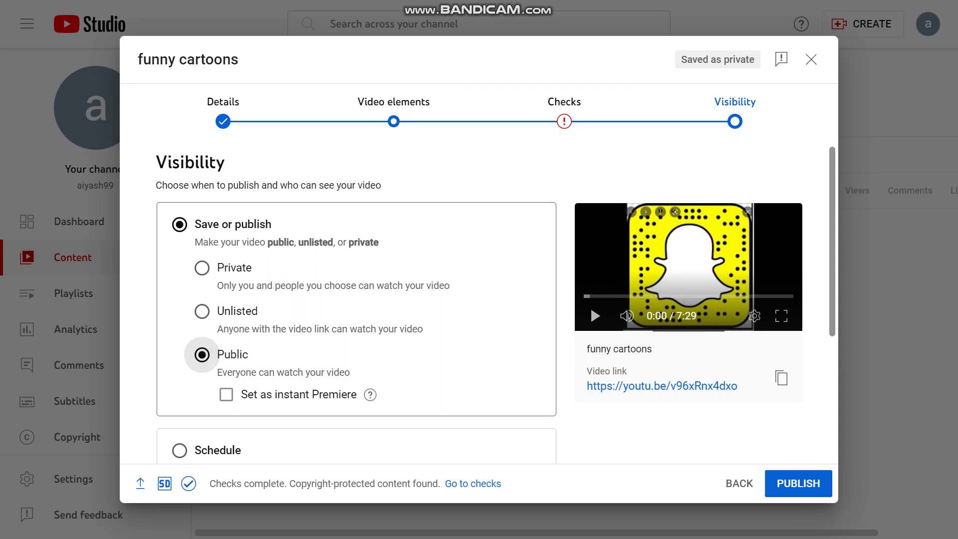
pyautogui.scroll(-3, 586, 249)
pyautogui.scroll(-1, 591, 265)
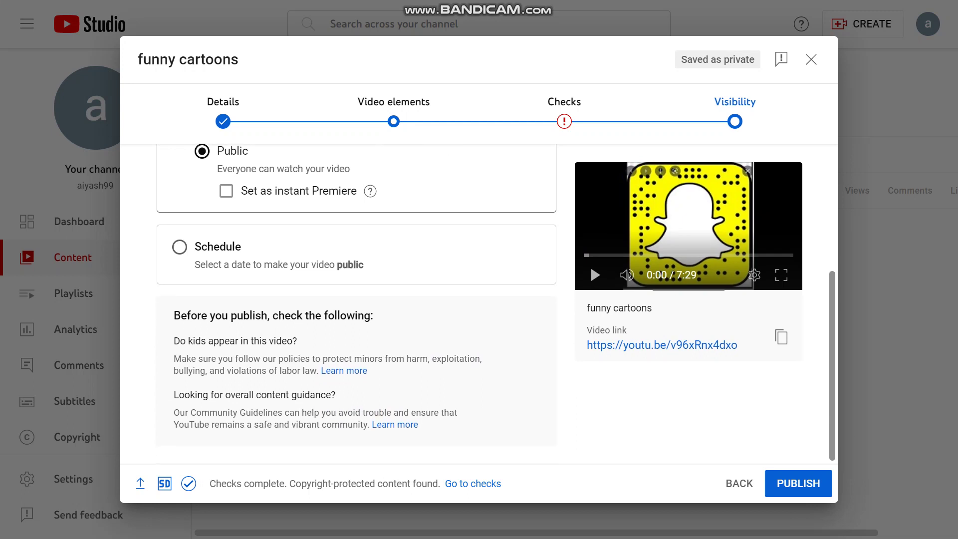